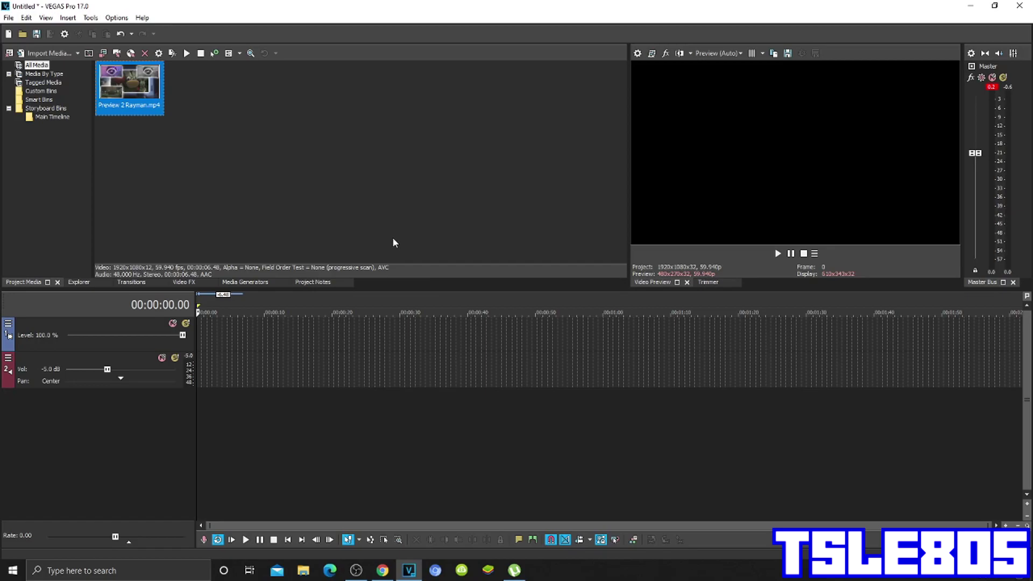
Drag Preview 2 Rayman.mp4 onto the timeline so it starts at the beginning
left_click(339, 232)
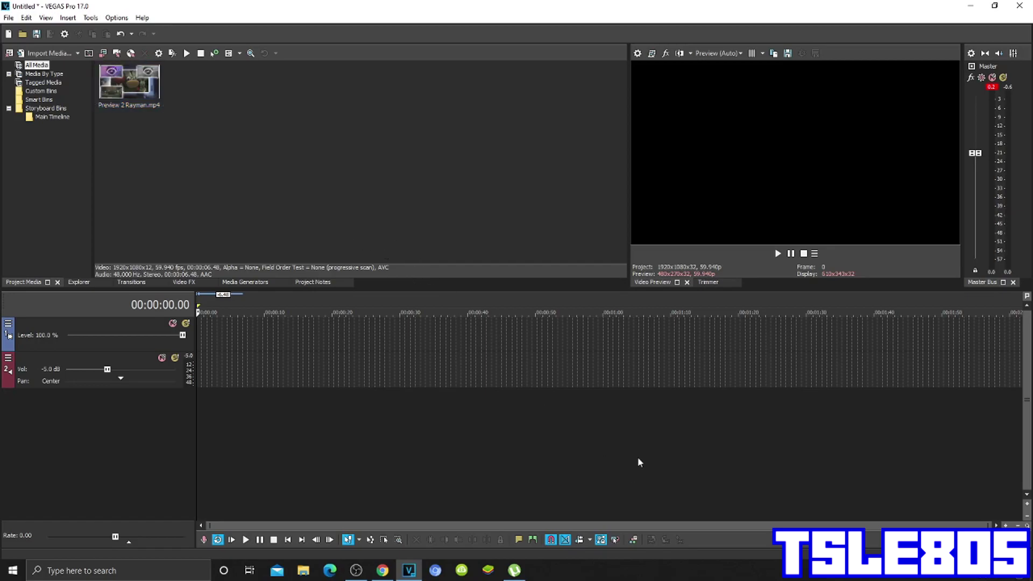
left_click_drag(150, 107, 148, 168)
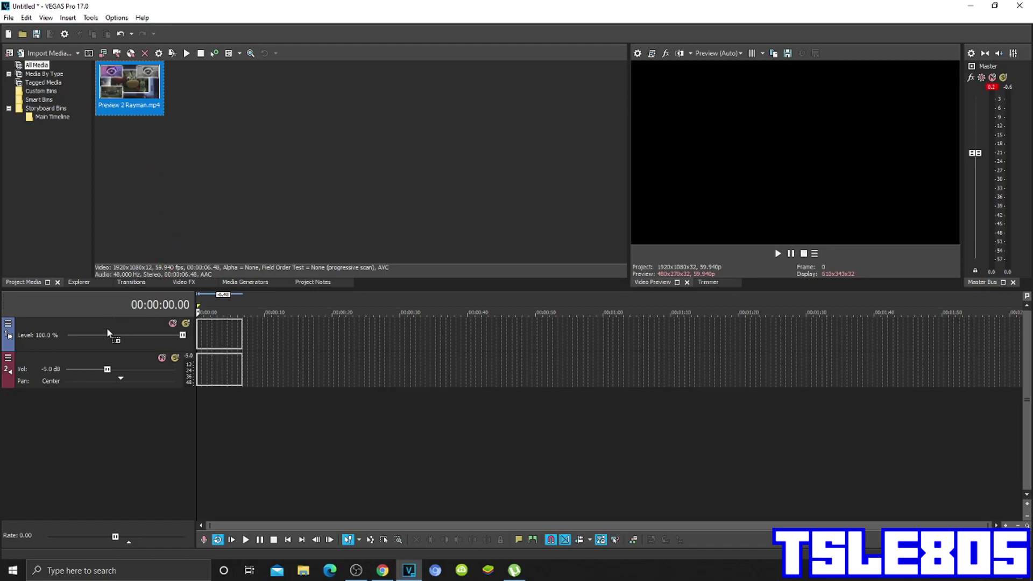
left_click_drag(185, 218, 220, 339)
left_click(206, 340)
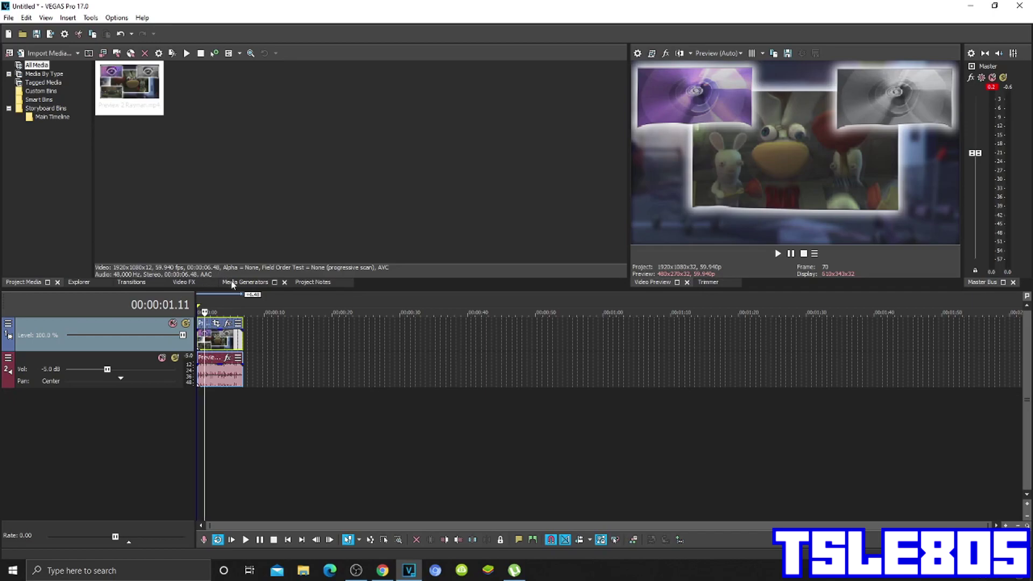
Insert an empty video track above the Rayman clip
right_click(261, 337)
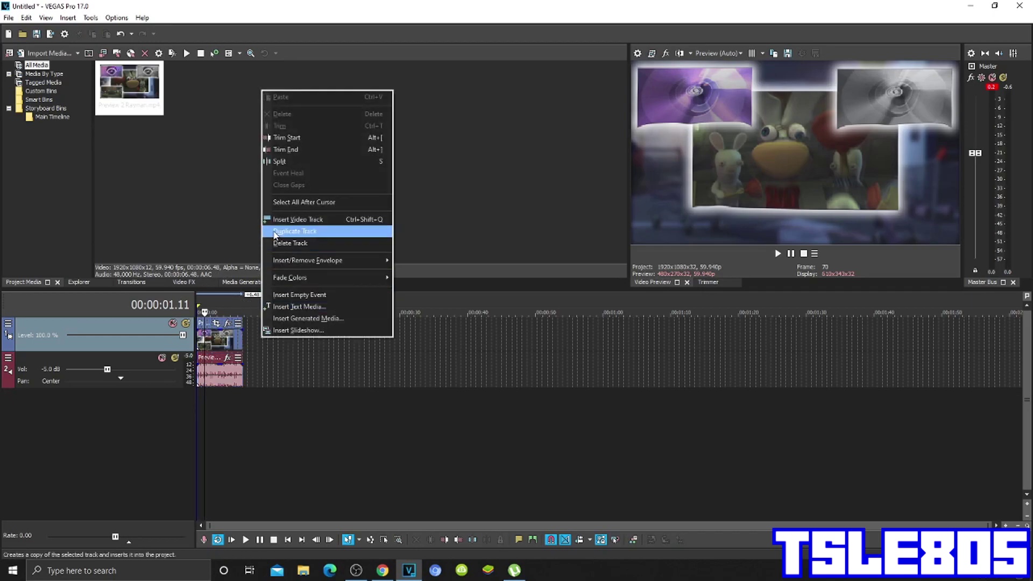
left_click(290, 220)
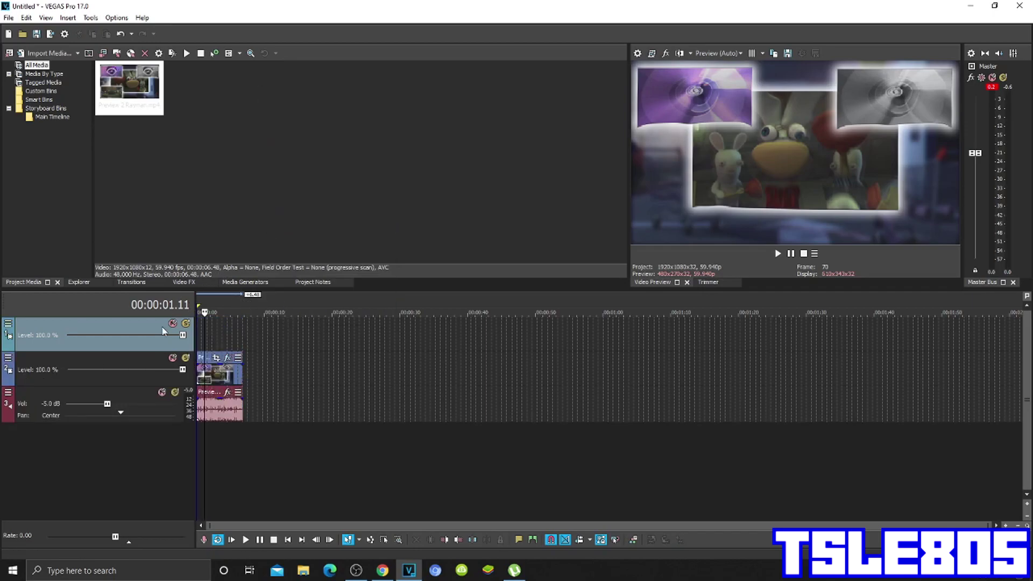
left_click(199, 339)
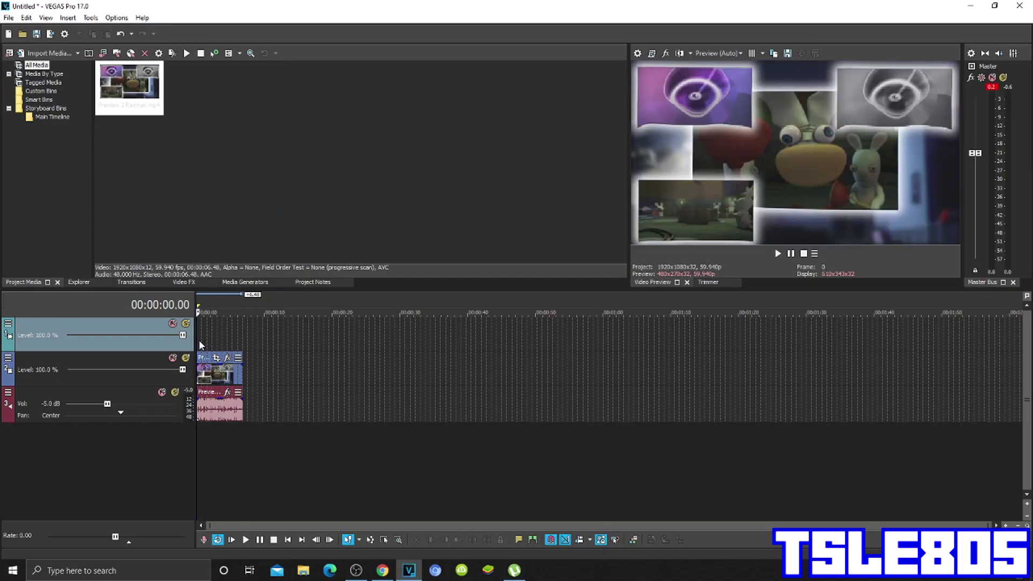
left_click(235, 282)
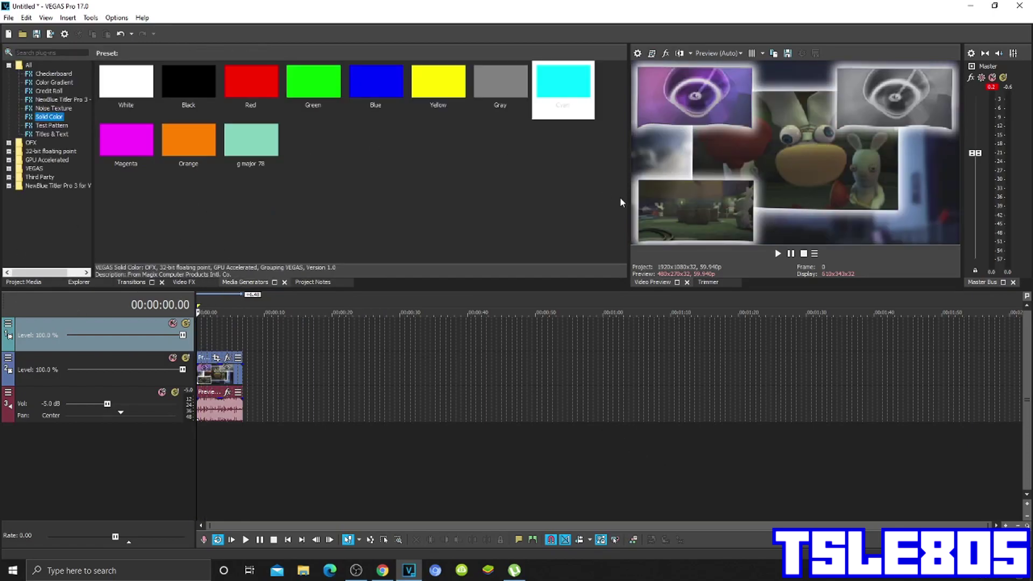
Drop the Cyan solid colour onto track 1 and trim it to the Rayman clip's length
left_click_drag(563, 90, 198, 327)
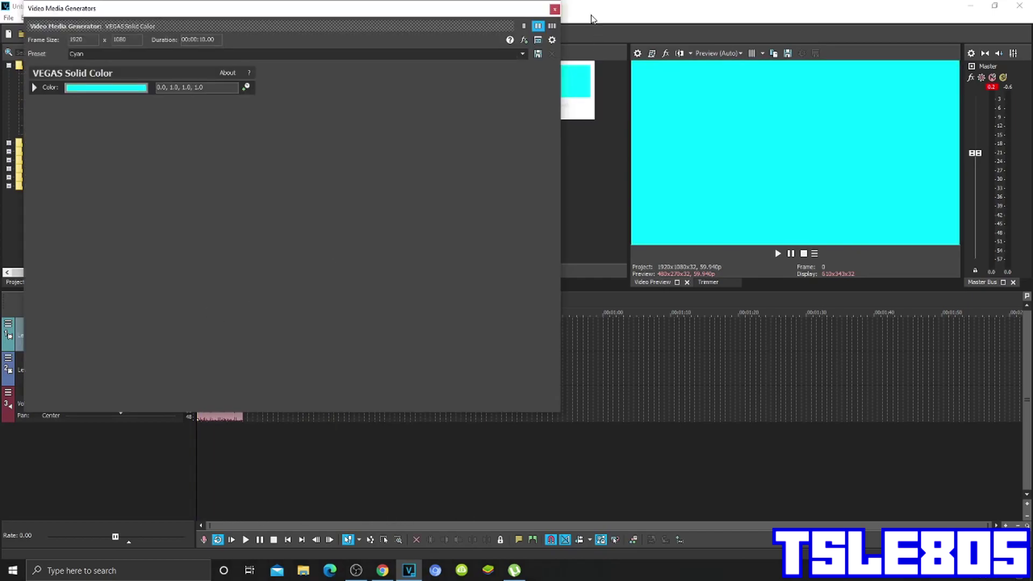
left_click(555, 10)
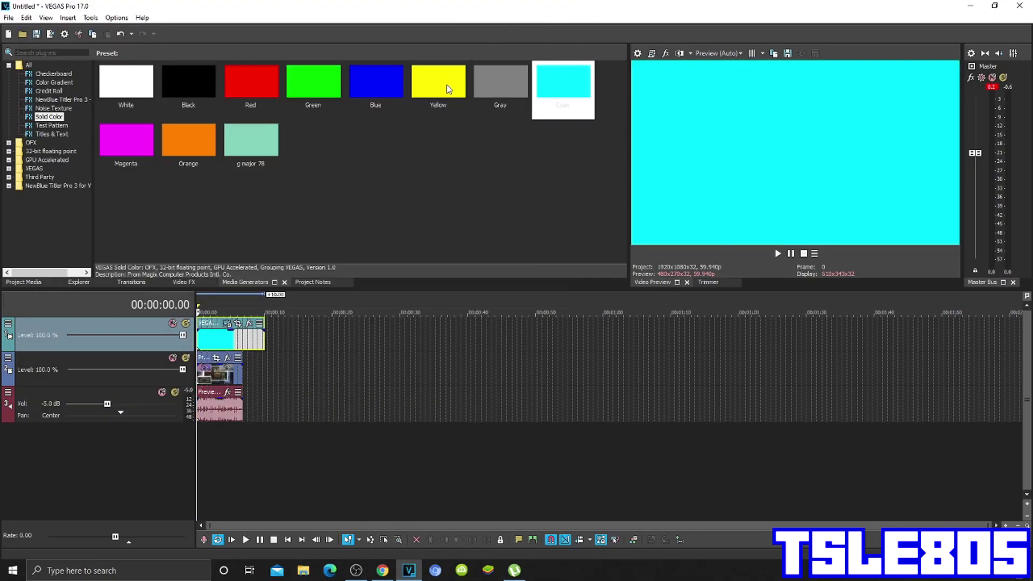
left_click_drag(265, 339, 242, 339)
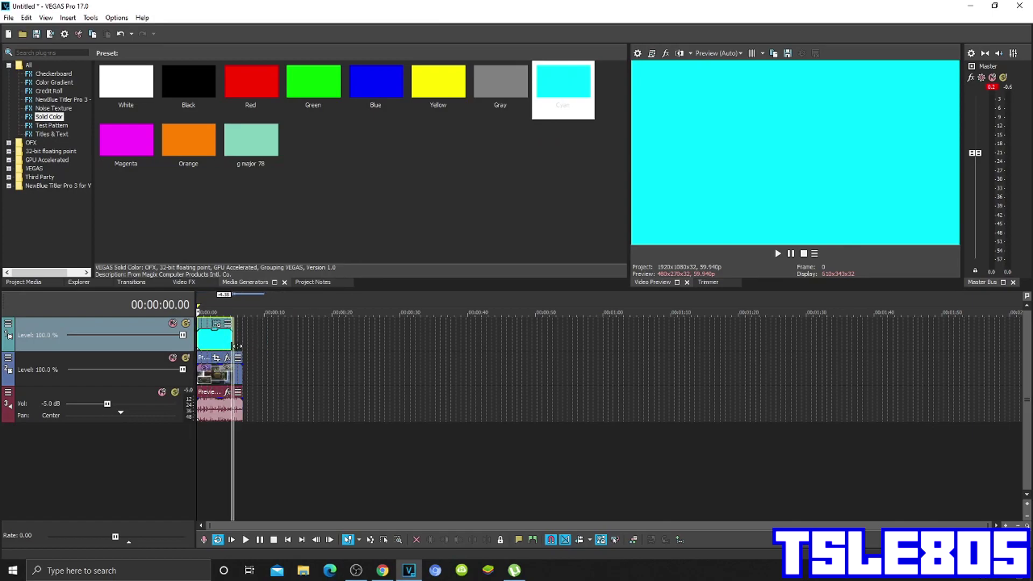
left_click(9, 327)
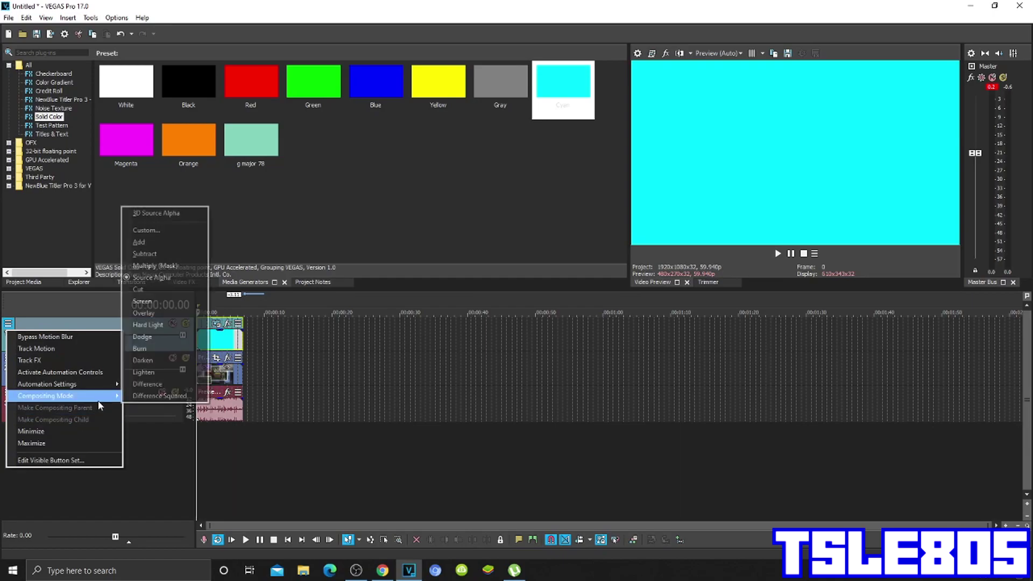
mouse_move(47, 395)
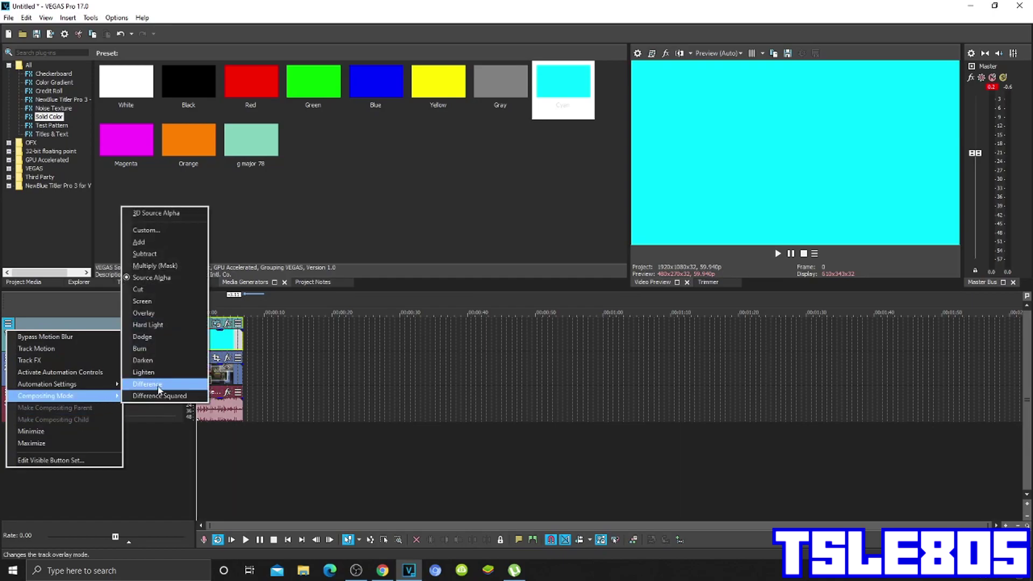
Switch track 1 to Difference compositing, then duplicate the Rayman audio track
left_click(158, 386)
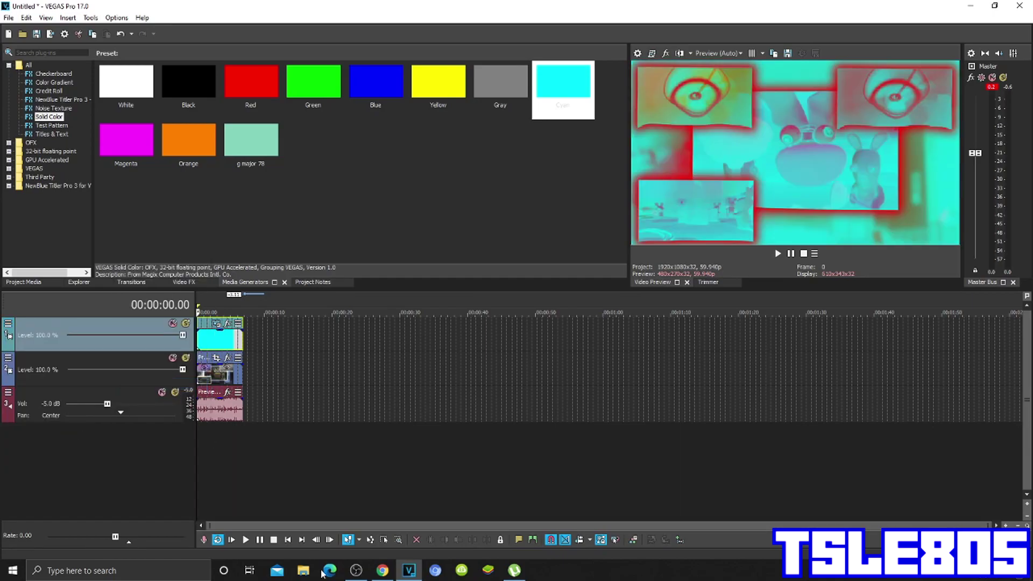
left_click(215, 382)
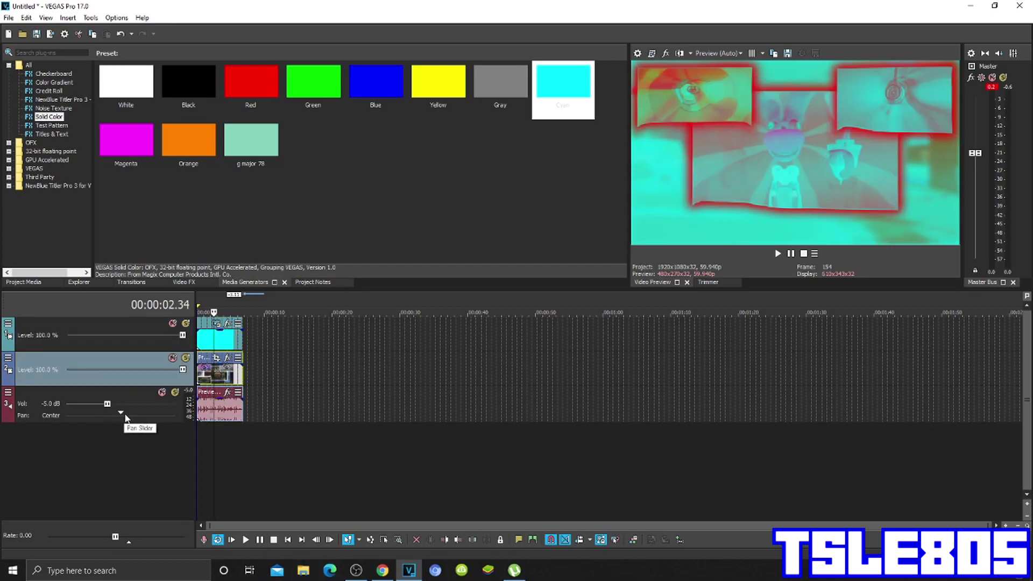
right_click(266, 408)
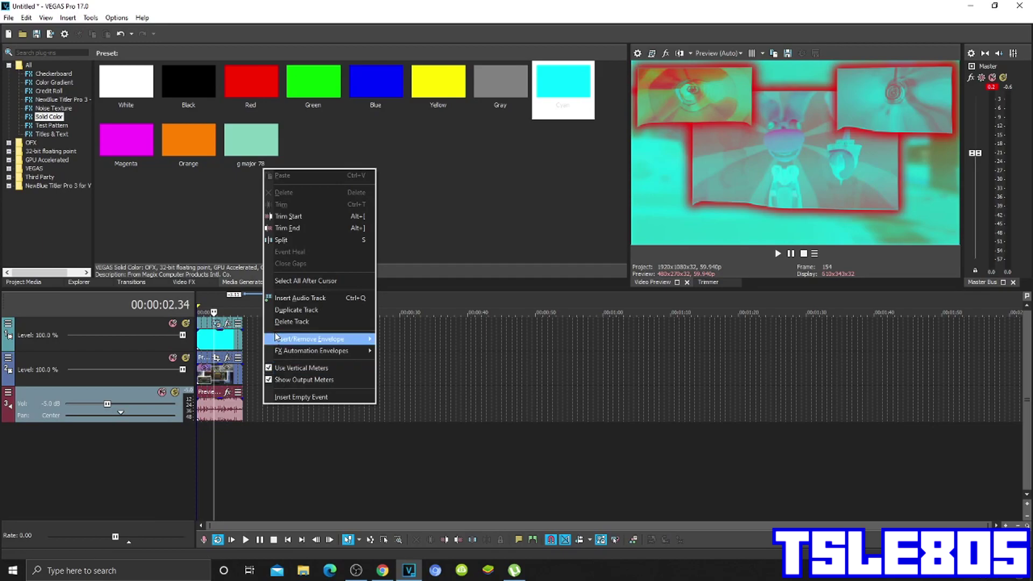
left_click(297, 310)
right_click(203, 525)
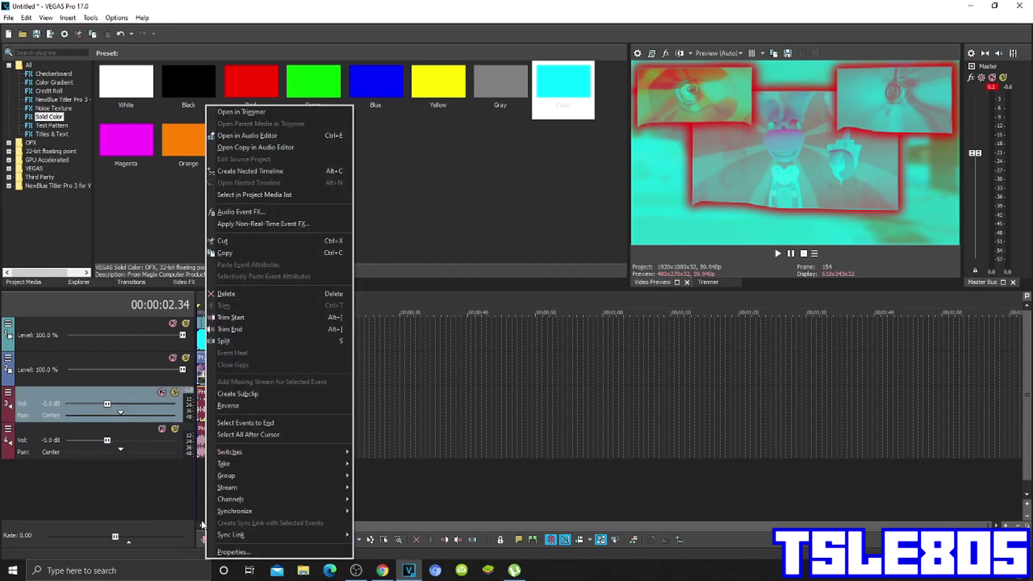
left_click(230, 565)
right_click(217, 444)
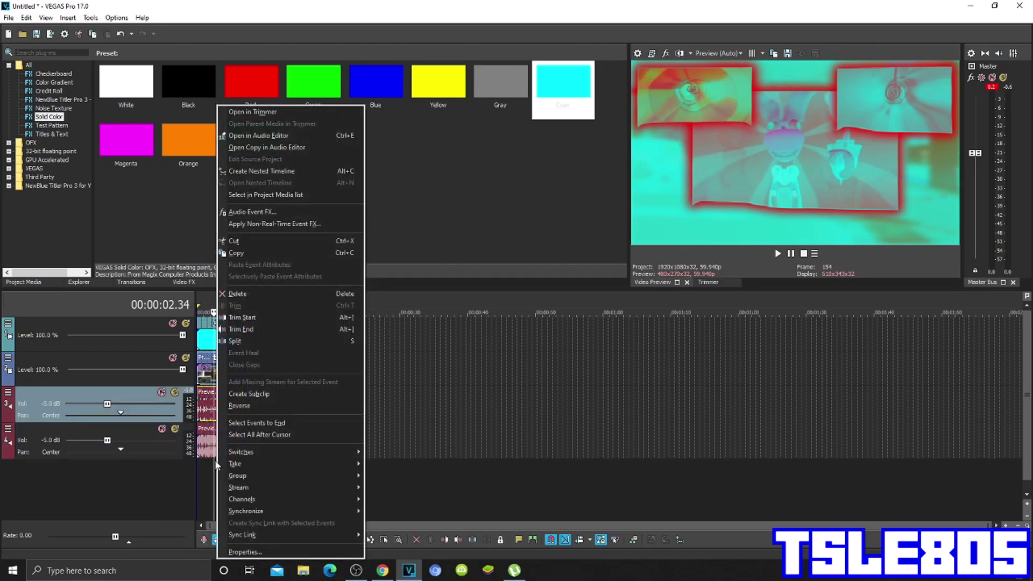
Set the upper audio event's stretch method to élastique with Pro attributes
left_click(242, 553)
left_click(549, 227)
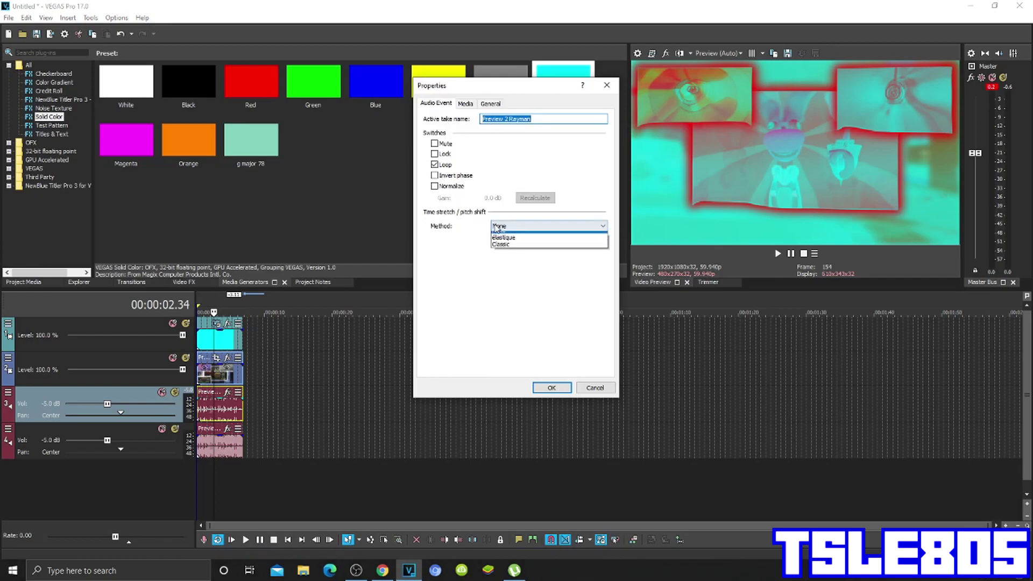
left_click(516, 239)
left_click(549, 241)
left_click(508, 249)
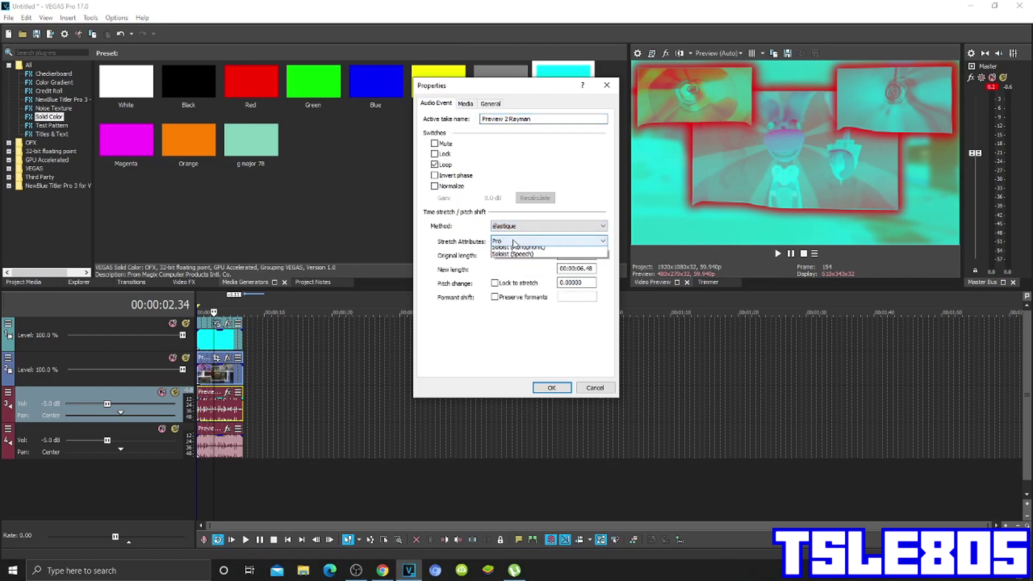
left_click(549, 241)
left_click(508, 249)
left_click(520, 227)
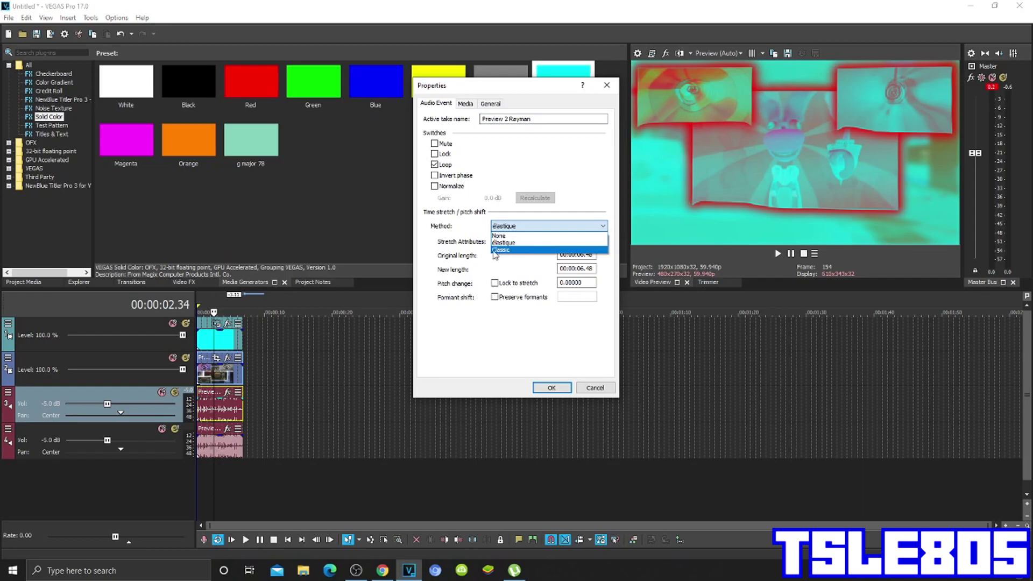
left_click(551, 387)
Give the lower audio event the same élastique Pro stretch settings
right_click(218, 441)
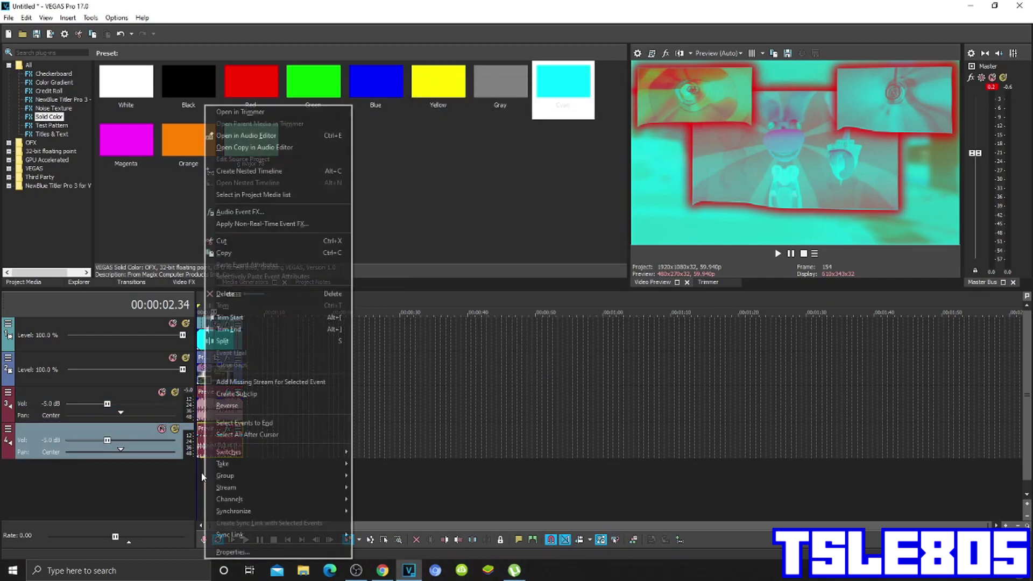
left_click(234, 533)
left_click(544, 227)
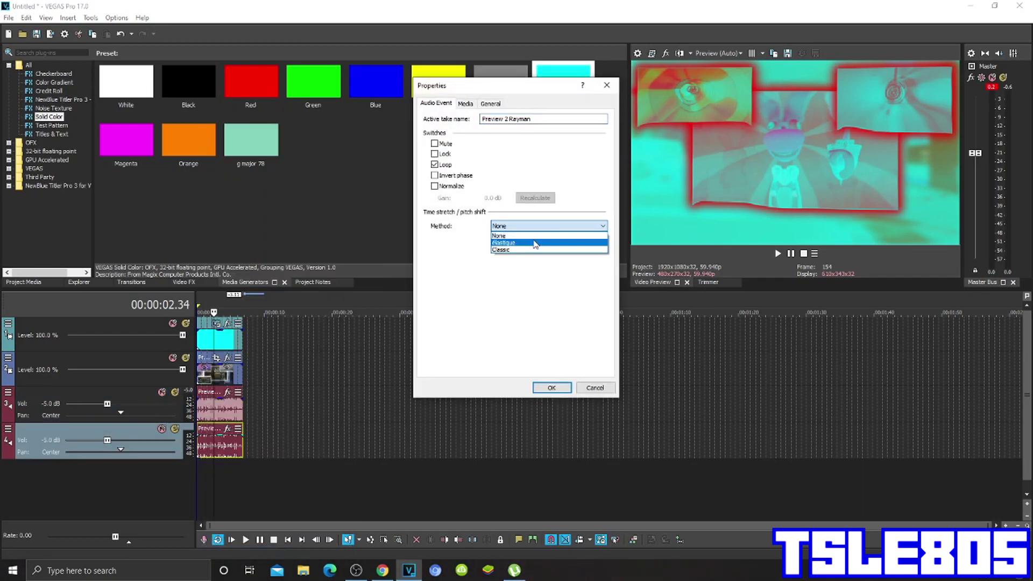
left_click(516, 237)
left_click(549, 241)
left_click(517, 250)
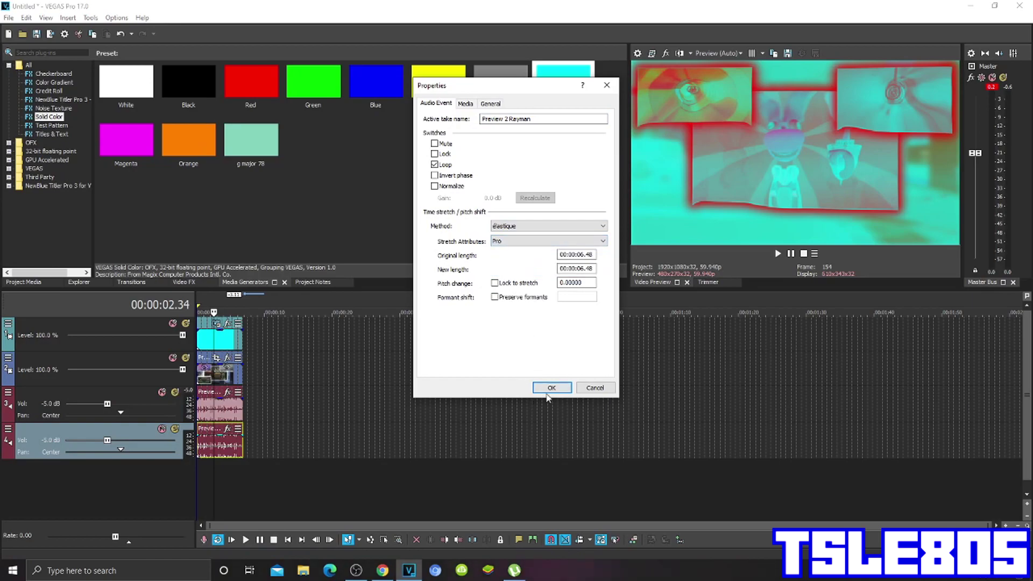
left_click(551, 388)
key("space")
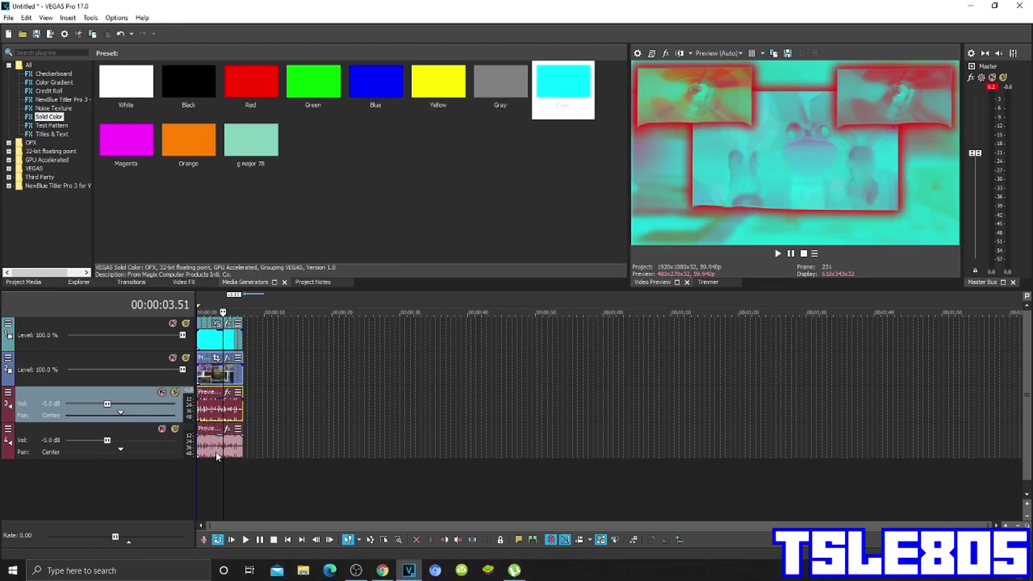
left_click(221, 446)
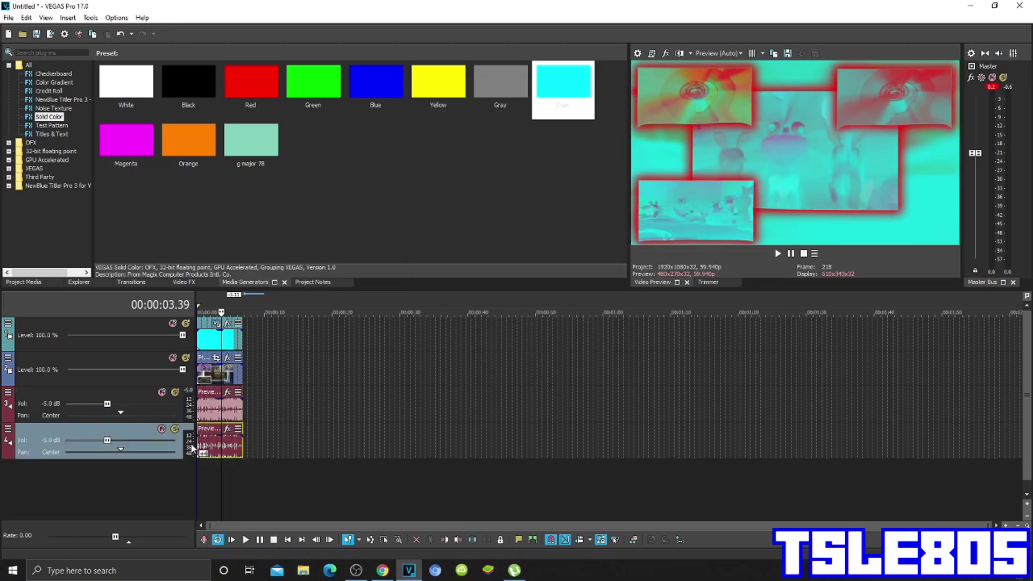
left_click(198, 446)
left_click(348, 539)
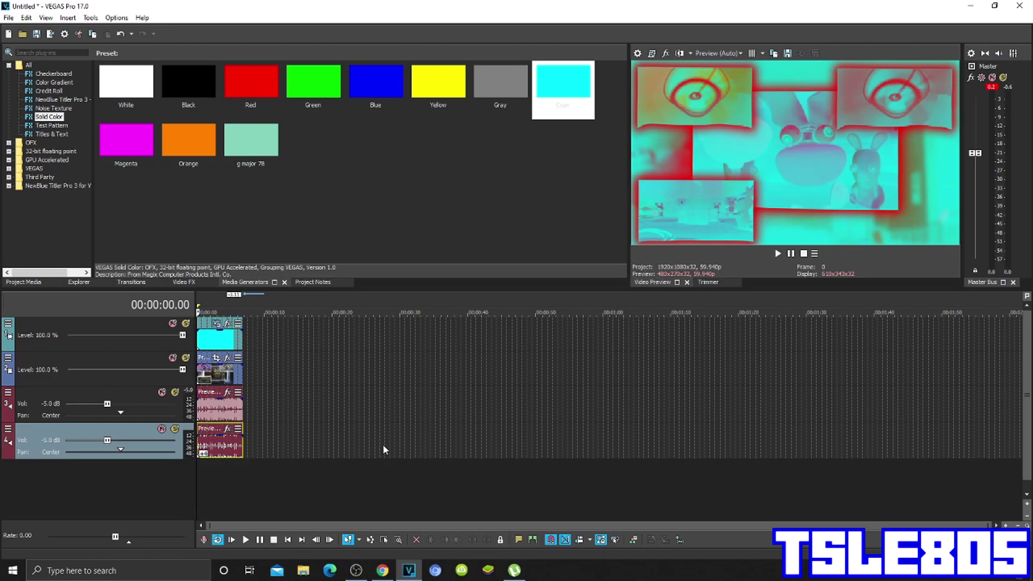
Play the preview through and pause once it ends at about 7.2 seconds
left_click(777, 252)
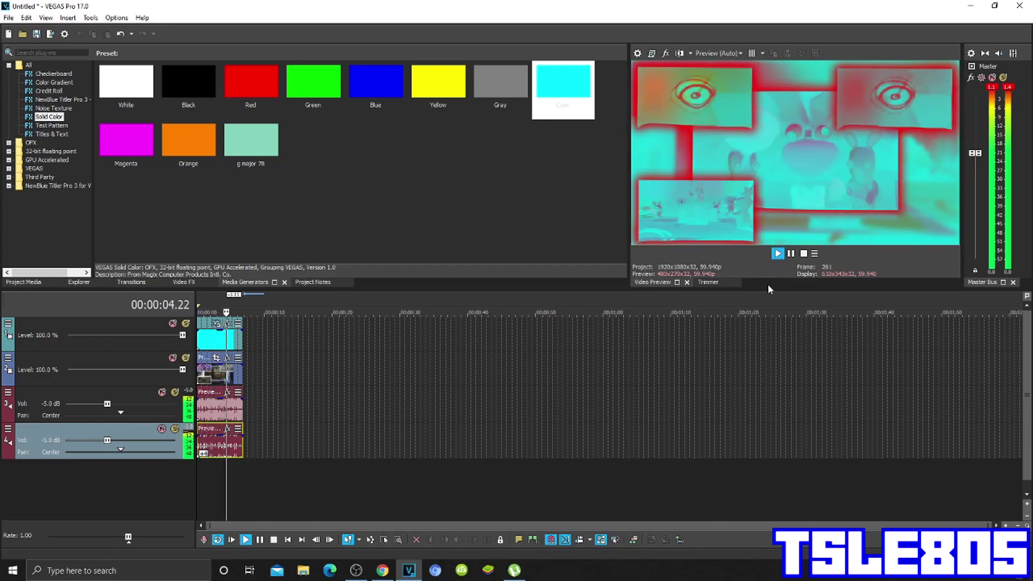
left_click(791, 254)
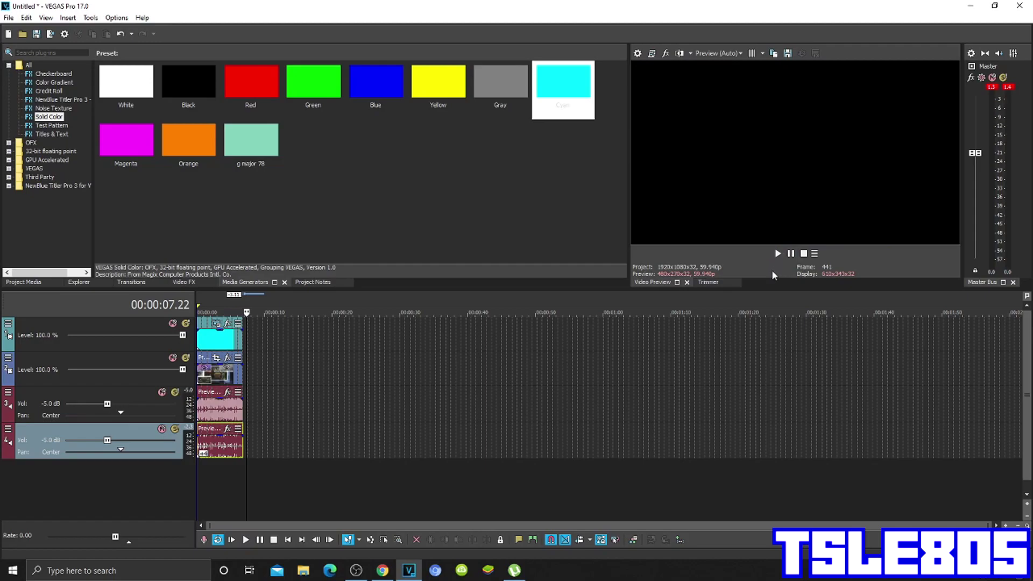